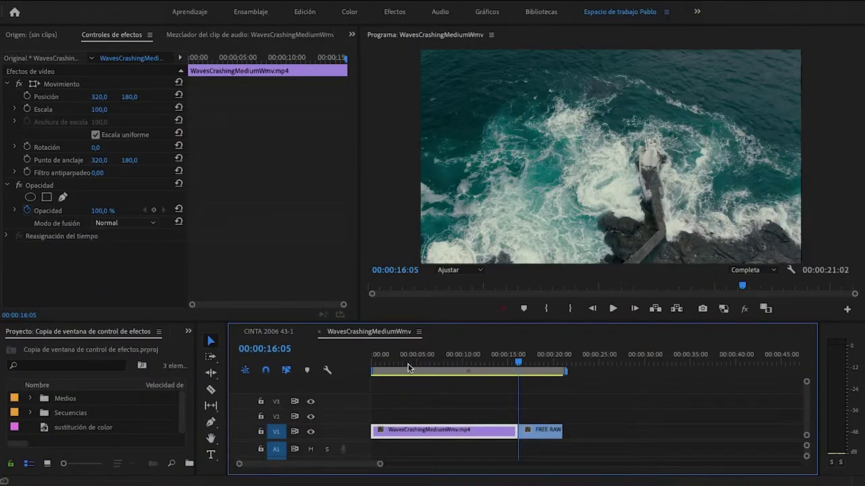
# - Move the playhead back to the sequence start and bring up the File > Exportar submenu
pyautogui.moveTo(411, 362); pyautogui.dragTo(376, 356)
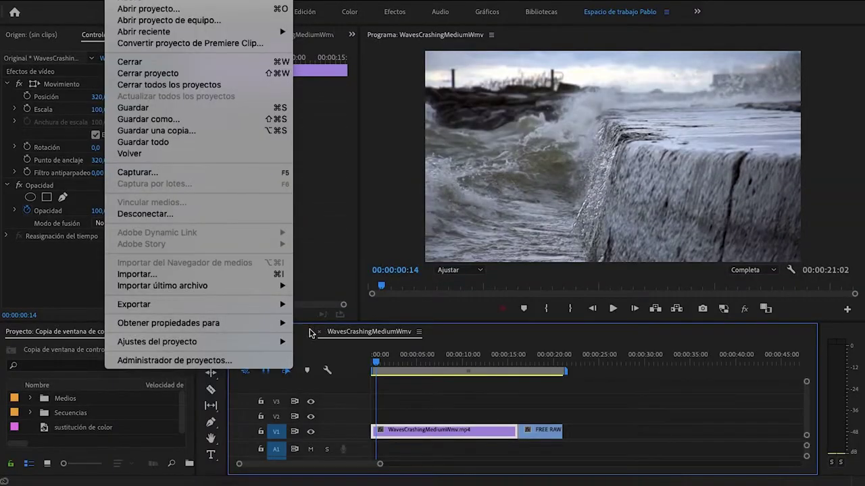
pyautogui.moveTo(249, 307)
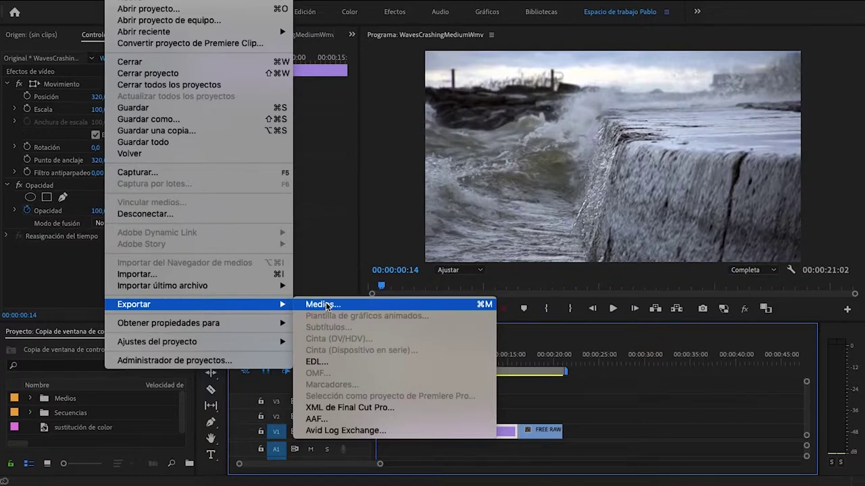
# - Open Exportar > Medios and switch the export format from Waveform Audio to H.264
pyautogui.click(326, 305)
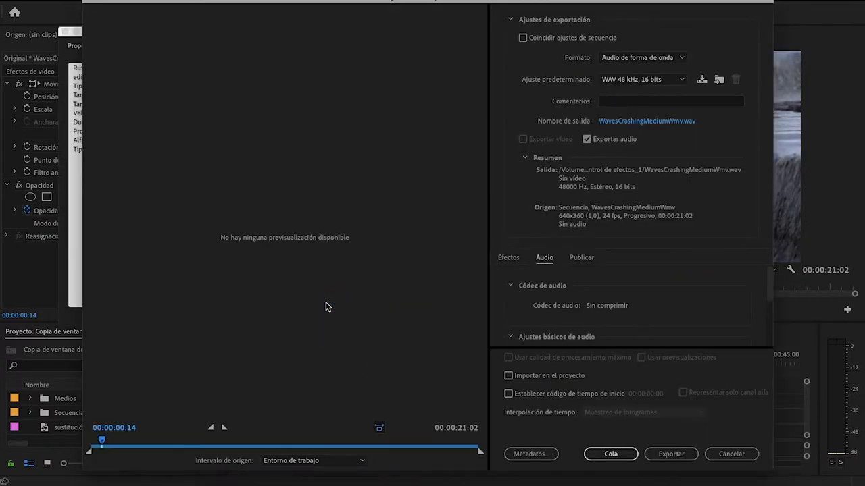
pyautogui.click(657, 59)
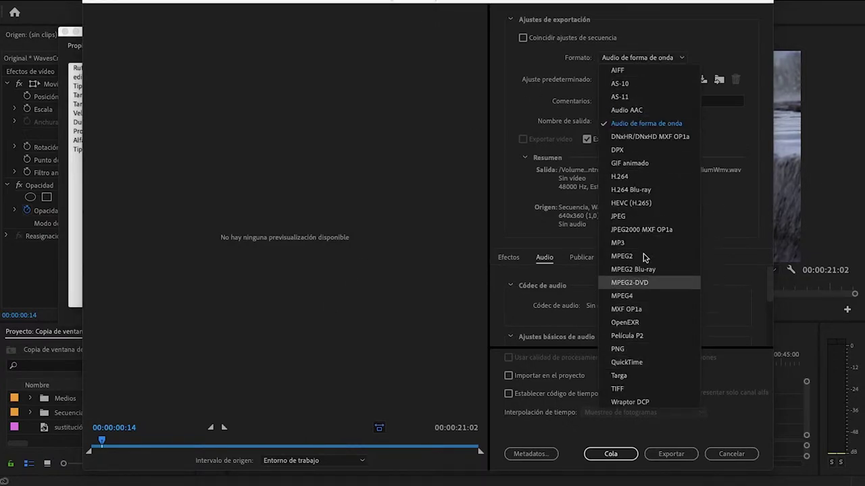
pyautogui.click(632, 178)
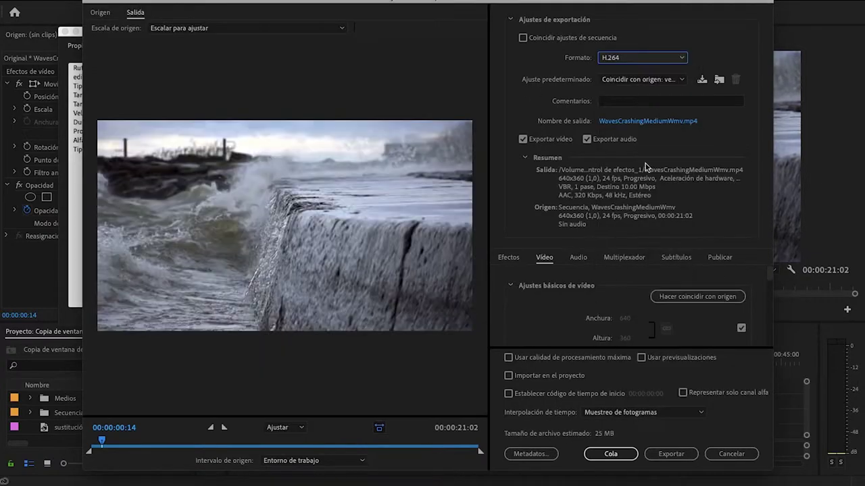
pyautogui.click(676, 79)
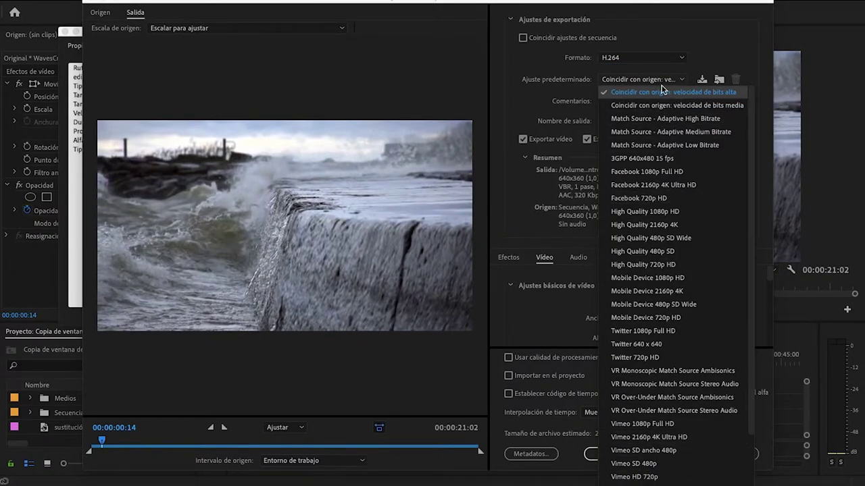
# - Apply the YouTube HD 720p preset: 1280x720, 24 fps, 16 Mbps VBR
pyautogui.click(717, 30)
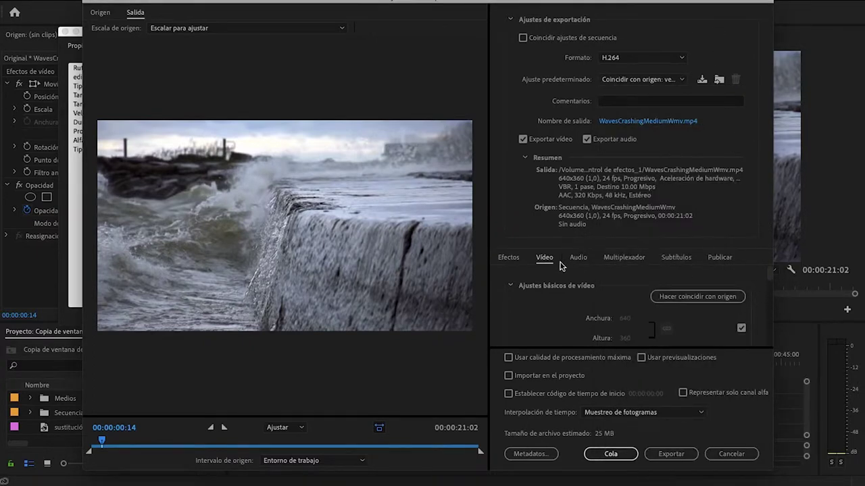
pyautogui.moveTo(773, 278); pyautogui.dragTo(783, 329)
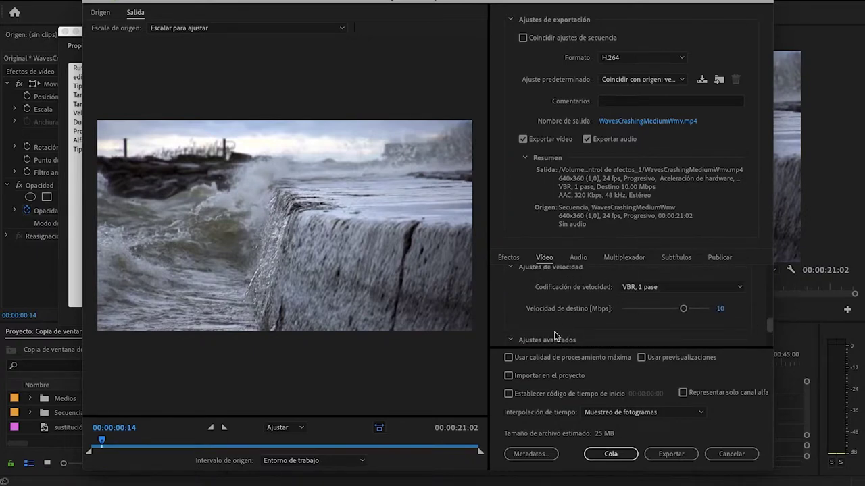
pyautogui.click(669, 64)
pyautogui.click(670, 63)
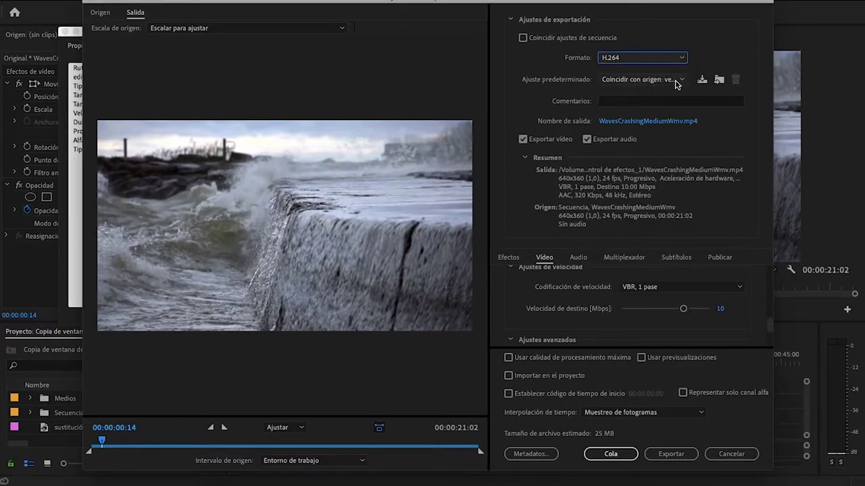
pyautogui.click(678, 82)
pyautogui.scroll(-3, 751, 284)
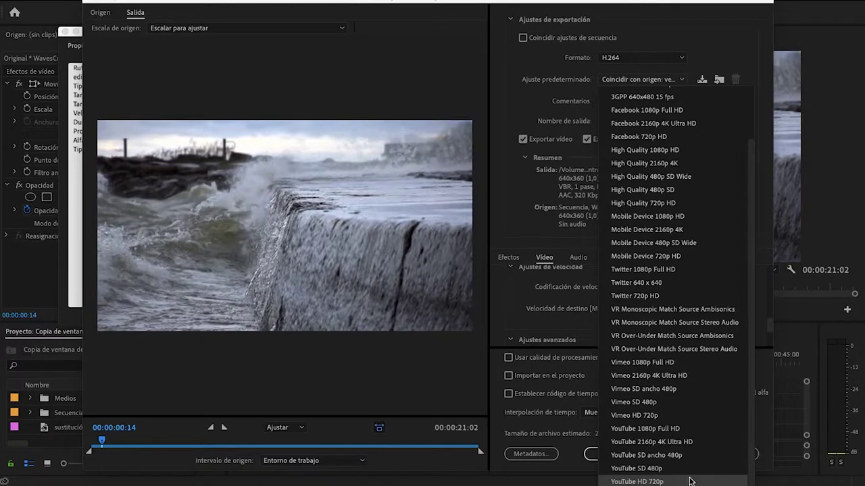
pyautogui.click(690, 481)
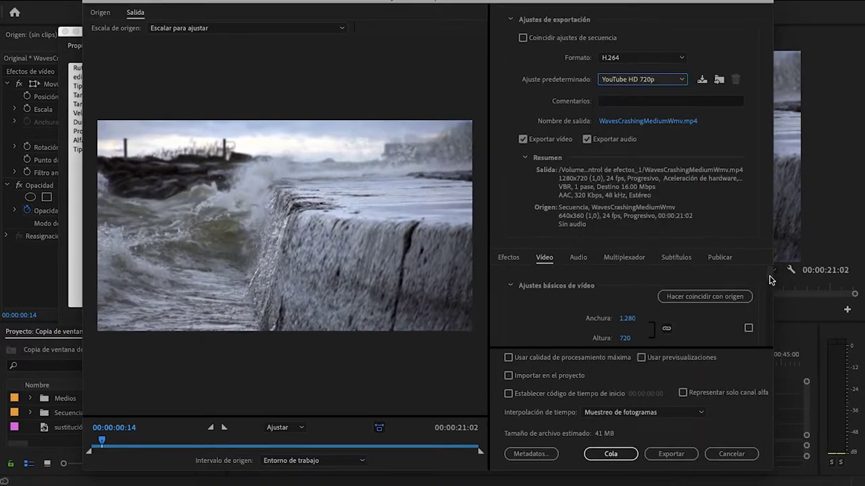
pyautogui.moveTo(771, 277); pyautogui.dragTo(785, 325)
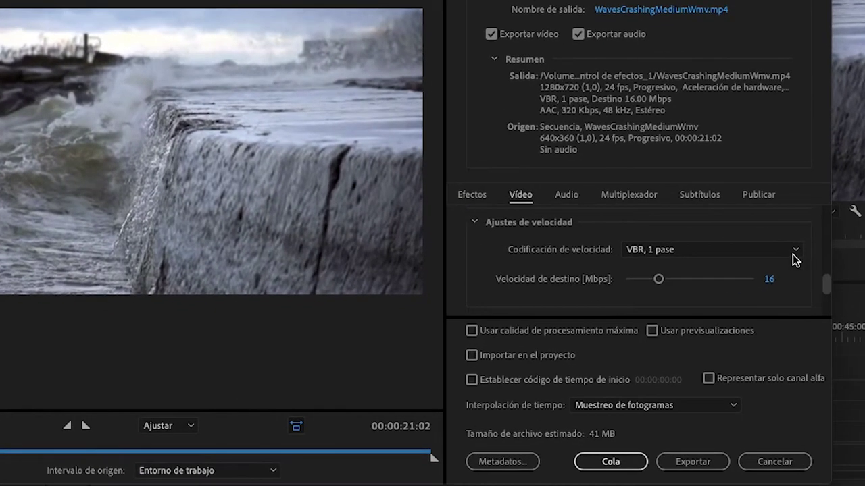
# - Try CBR bitrate encoding, then revert to VBR, 1 pass at a 16 Mbps target
pyautogui.click(744, 301)
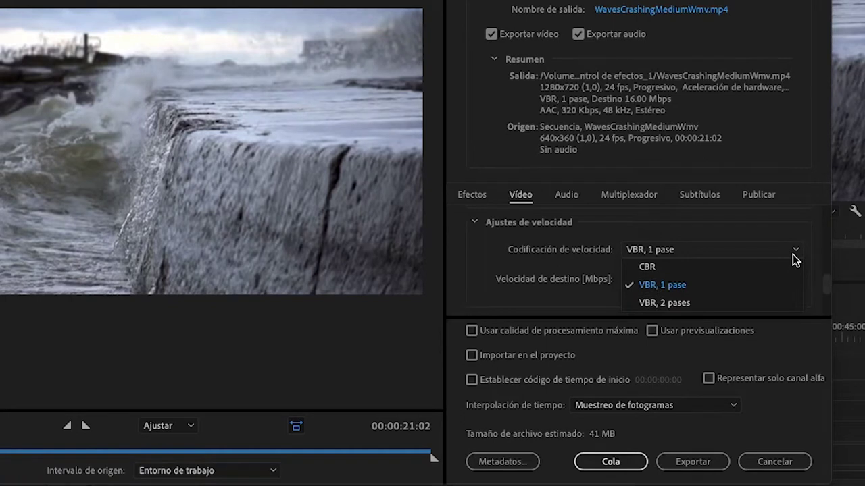
pyautogui.click(740, 269)
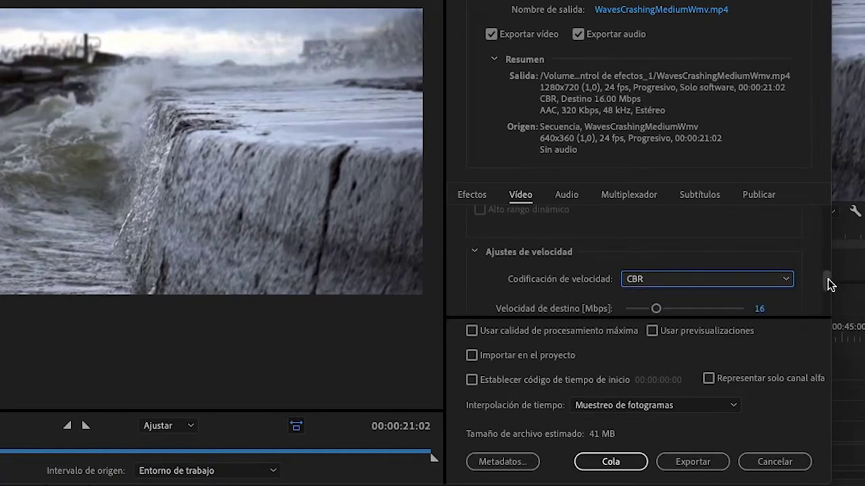
pyautogui.moveTo(829, 285); pyautogui.dragTo(829, 289)
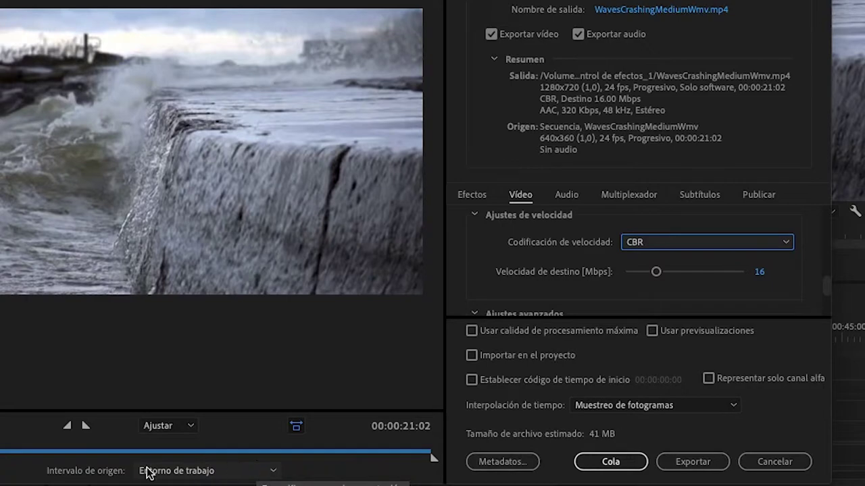
pyautogui.click(786, 245)
pyautogui.click(770, 285)
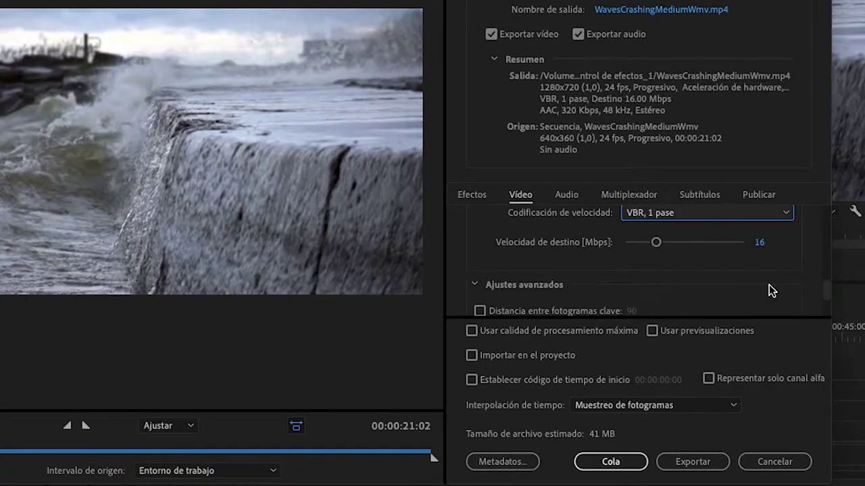
pyautogui.scroll(2, 830, 287)
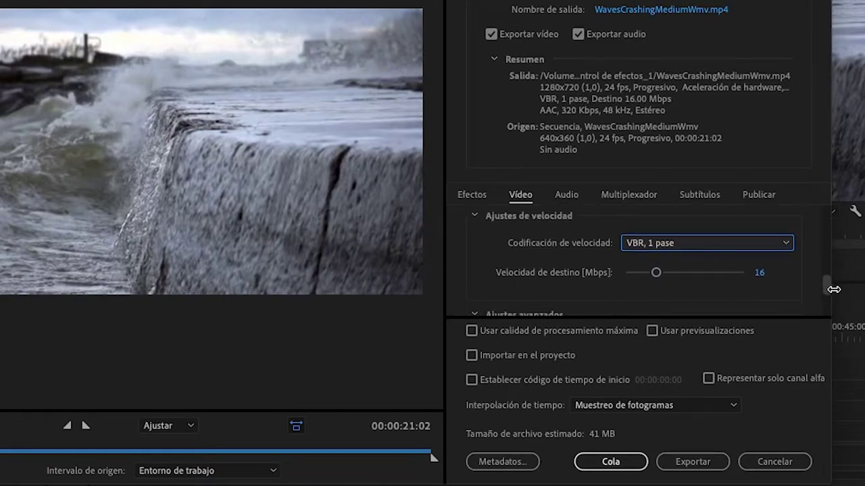
pyautogui.moveTo(834, 289); pyautogui.dragTo(838, 303)
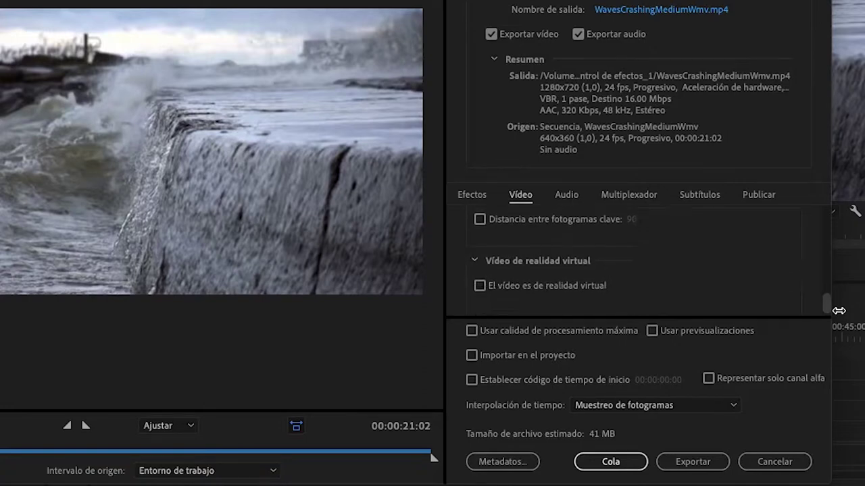
pyautogui.moveTo(838, 303); pyautogui.dragTo(836, 284)
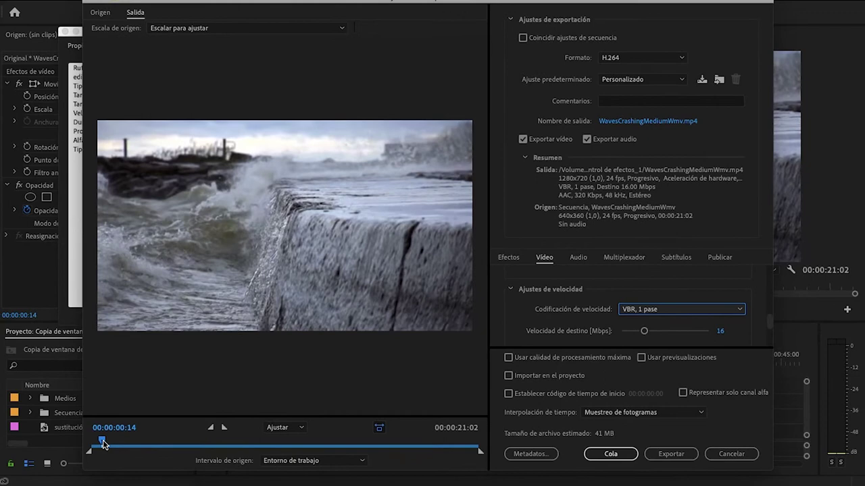
# - Scrub the Output preview through the waves clip, leaving it at 00:00:02:02
pyautogui.moveTo(103, 440)
pyautogui.mouseDown()
pyautogui.moveTo(477, 444)
pyautogui.moveTo(342, 436)
pyautogui.moveTo(169, 446)
pyautogui.mouseUp()
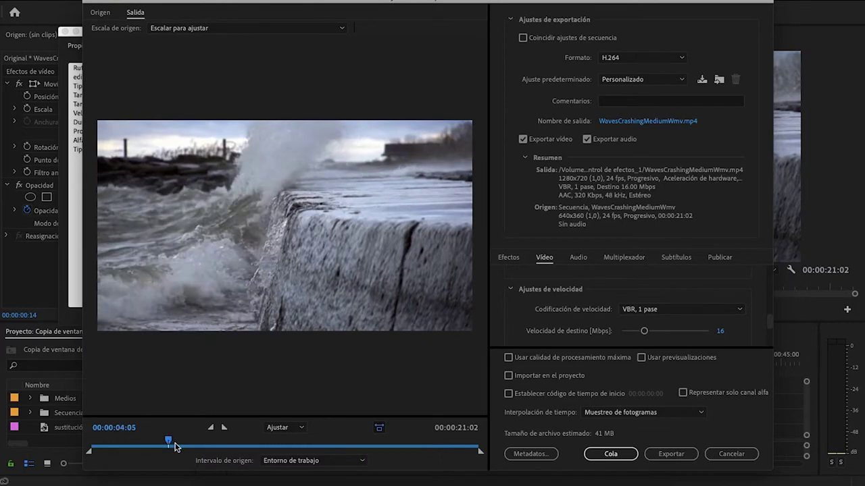
pyautogui.moveTo(169, 446); pyautogui.dragTo(182, 445)
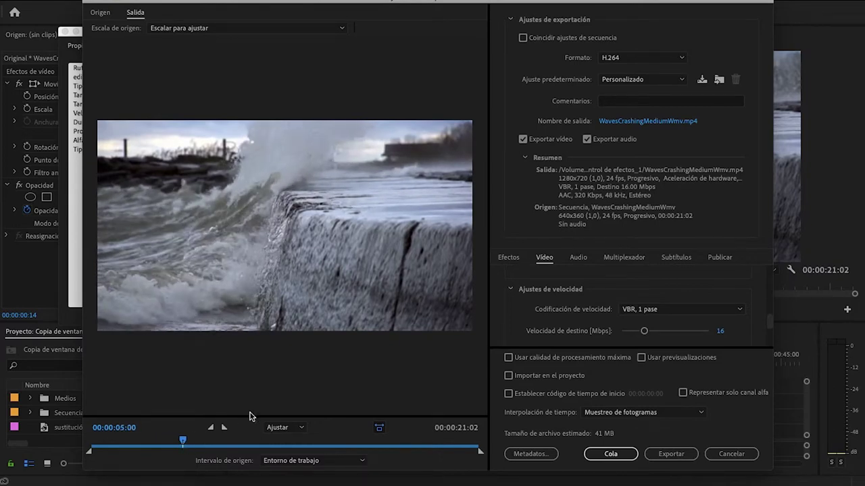
pyautogui.moveTo(183, 444)
pyautogui.mouseDown()
pyautogui.moveTo(191, 445)
pyautogui.moveTo(131, 439)
pyautogui.mouseUp()
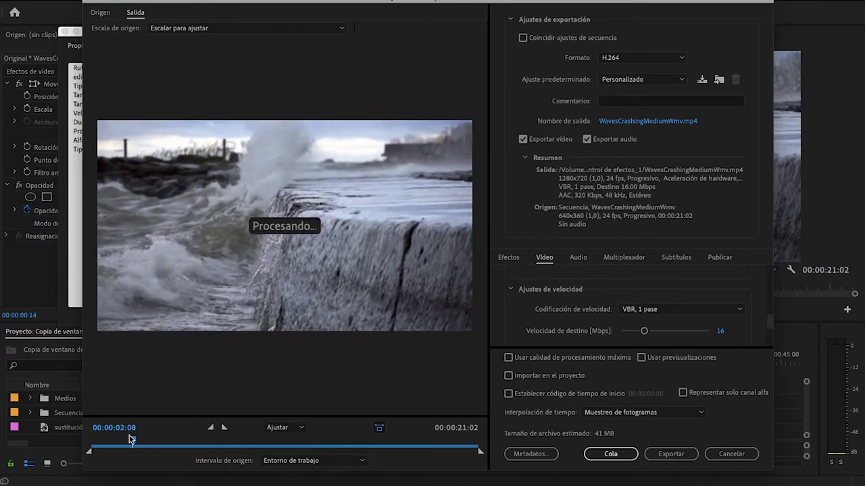
pyautogui.moveTo(132, 439); pyautogui.dragTo(128, 441)
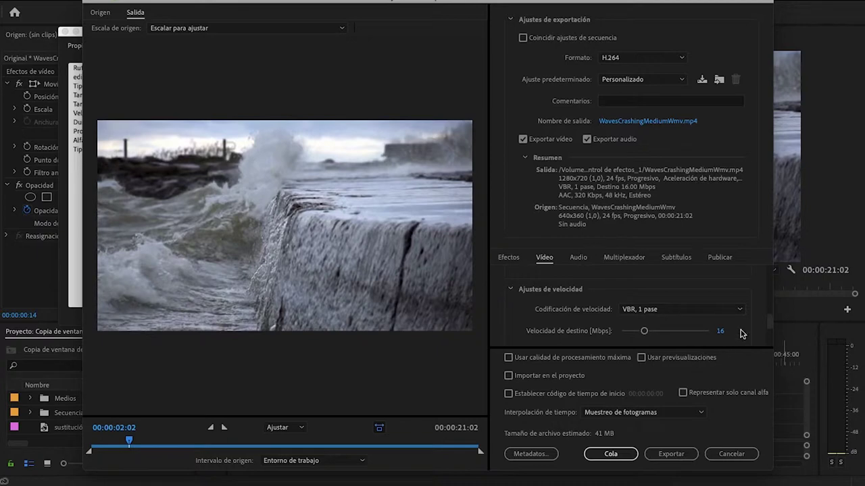
pyautogui.click(708, 312)
# - Try VBR, 2 pases and then CBR as the bitrate encoding mode
pyautogui.click(691, 346)
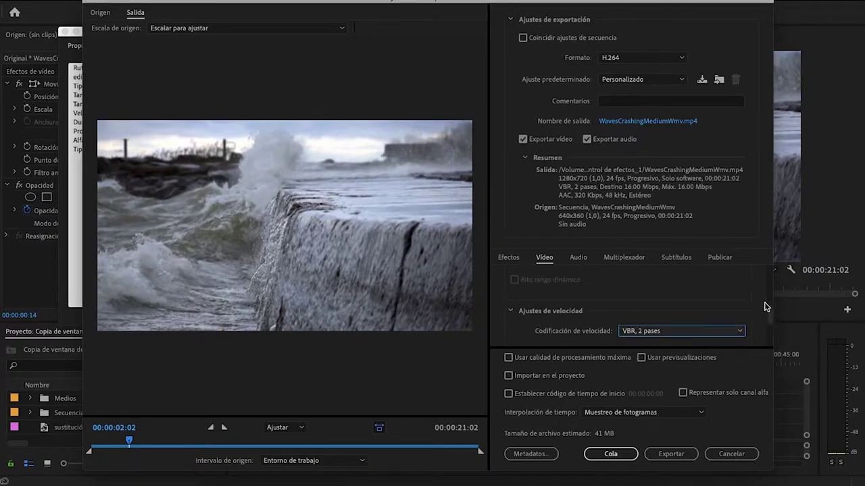
pyautogui.moveTo(771, 317); pyautogui.dragTo(776, 324)
pyautogui.scroll(-2, 770, 323)
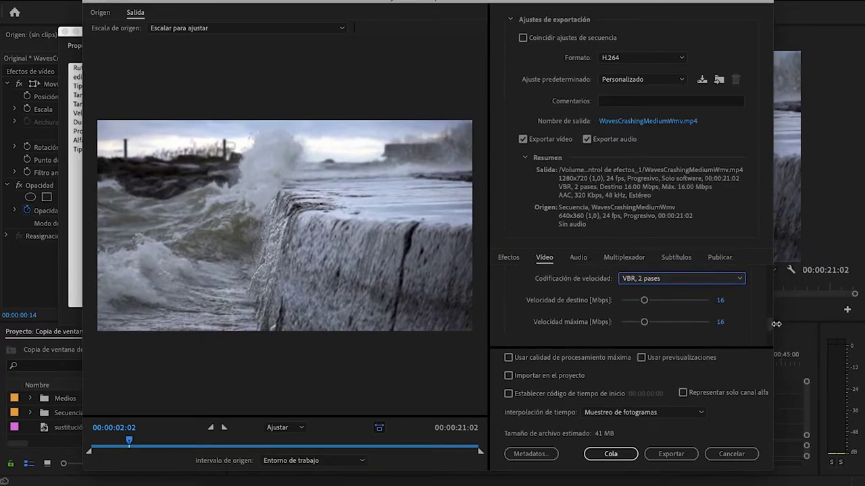
pyautogui.click(718, 280)
pyautogui.click(672, 289)
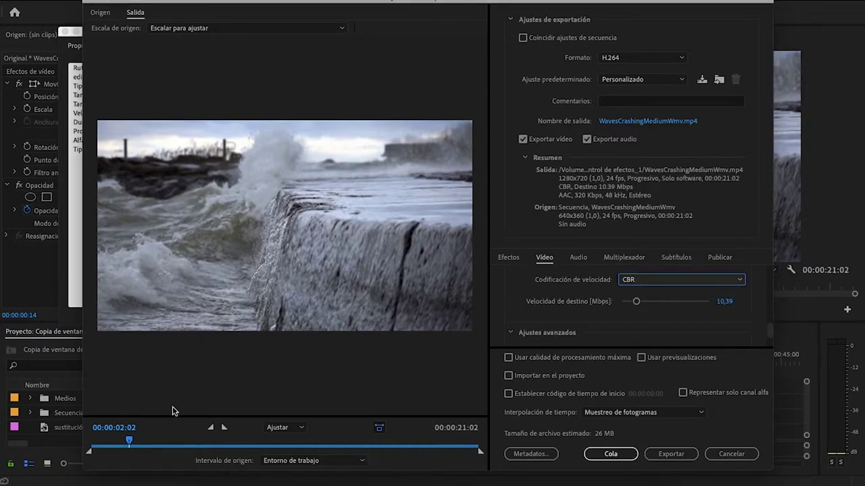
# - Scrub the output preview to the street scene and back to 00:00:05:15
pyautogui.moveTo(129, 440); pyautogui.dragTo(170, 444)
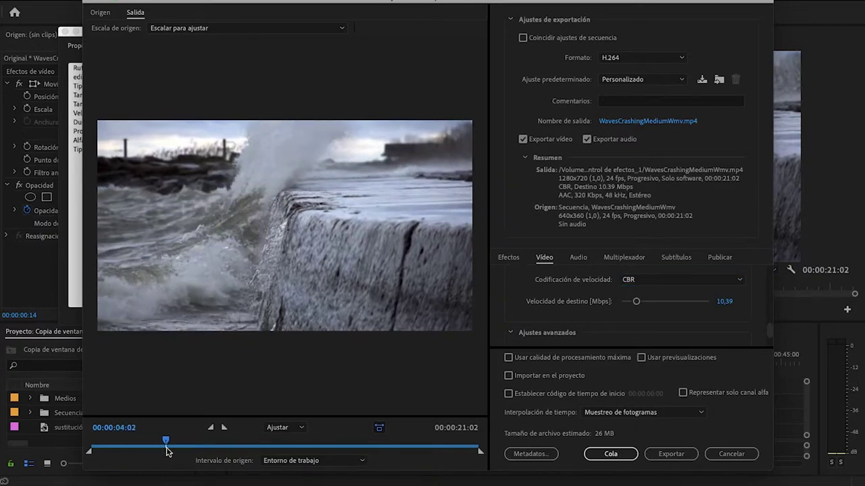
pyautogui.click(406, 446)
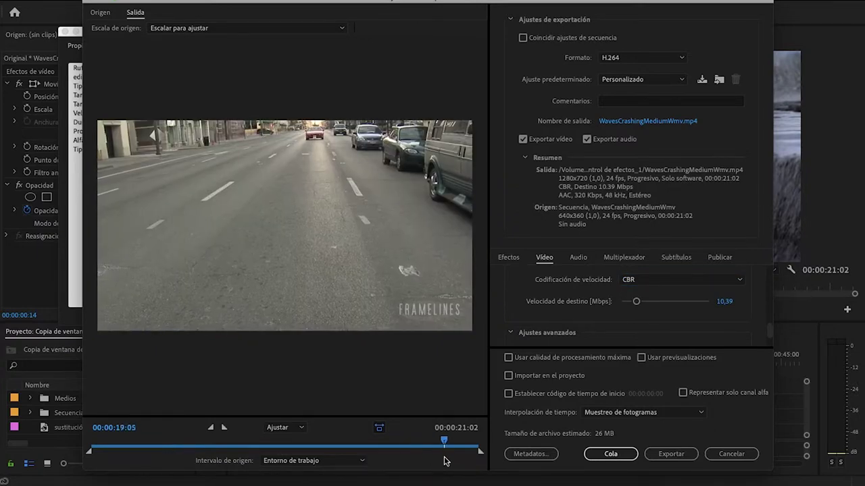
pyautogui.moveTo(406, 445); pyautogui.dragTo(286, 446)
pyautogui.click(194, 446)
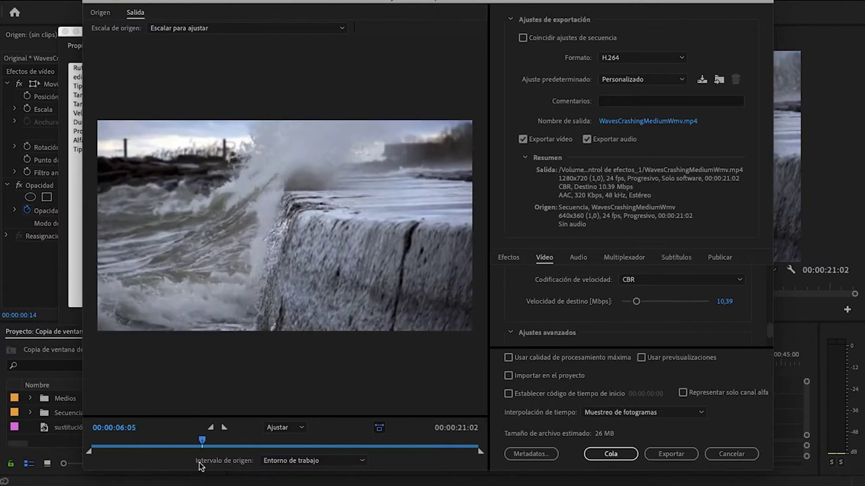
# - Return to VBR, 2 pases and raise the target bitrate to 62.5 Mbps
pyautogui.click(739, 280)
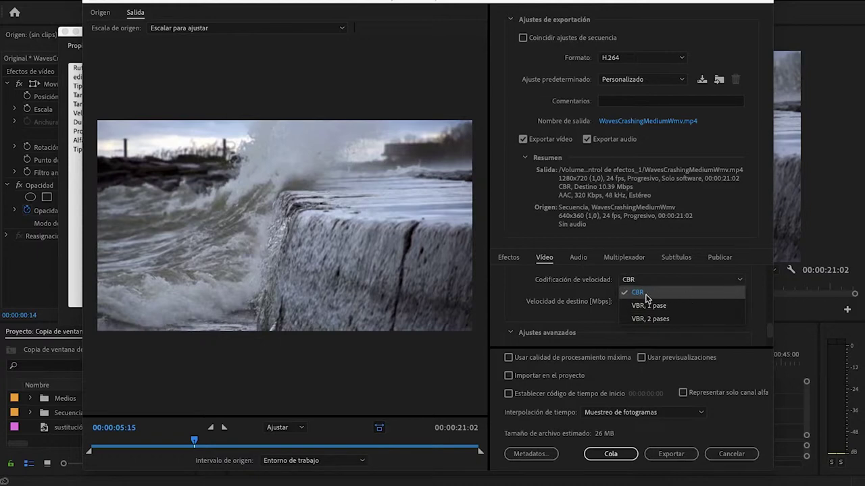
pyautogui.click(650, 319)
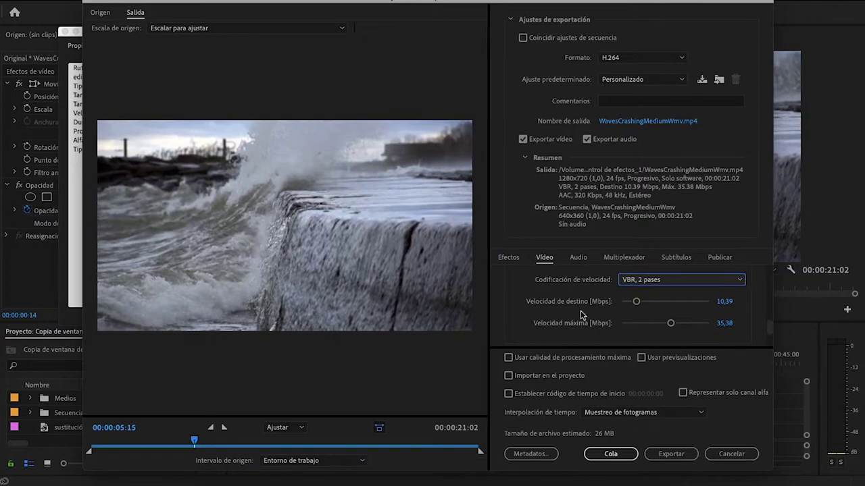
pyautogui.moveTo(636, 302); pyautogui.dragTo(719, 311)
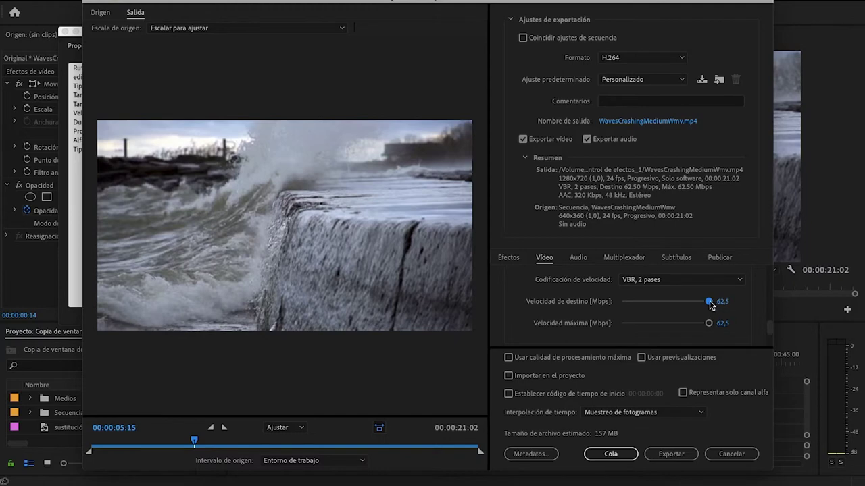
# - Lower the target bitrate to 4.76 Mbps and maximum to 17.11 Mbps, about 12 MB
pyautogui.moveTo(708, 302); pyautogui.dragTo(631, 306)
pyautogui.moveTo(707, 323); pyautogui.dragTo(645, 324)
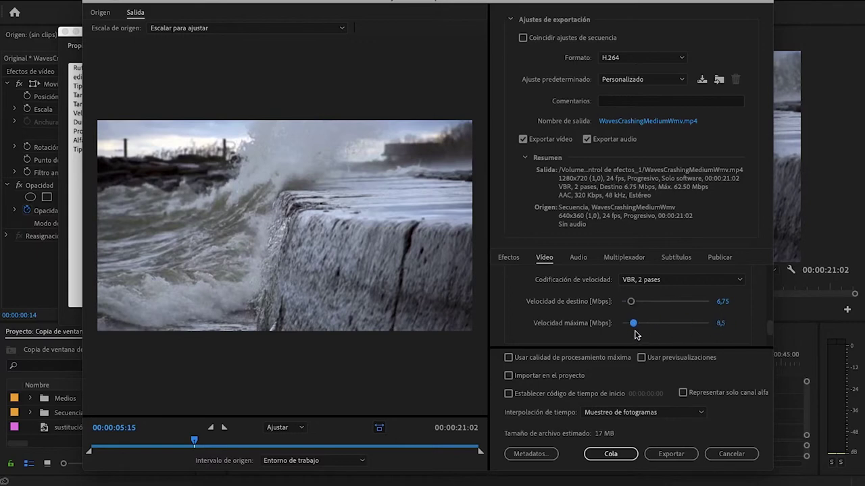
pyautogui.moveTo(631, 302); pyautogui.dragTo(626, 303)
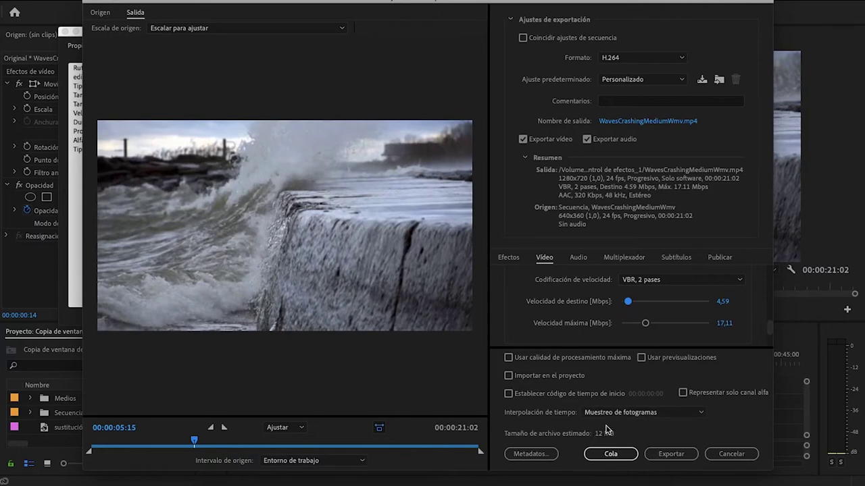
pyautogui.moveTo(629, 304); pyautogui.dragTo(630, 303)
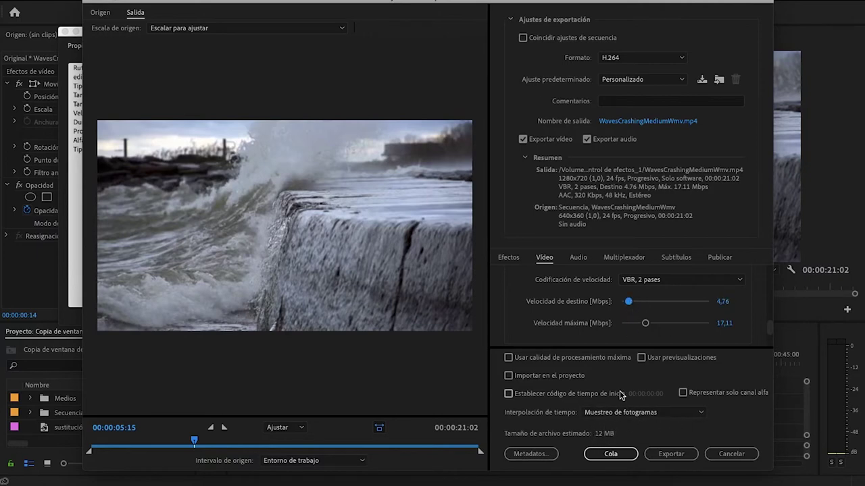